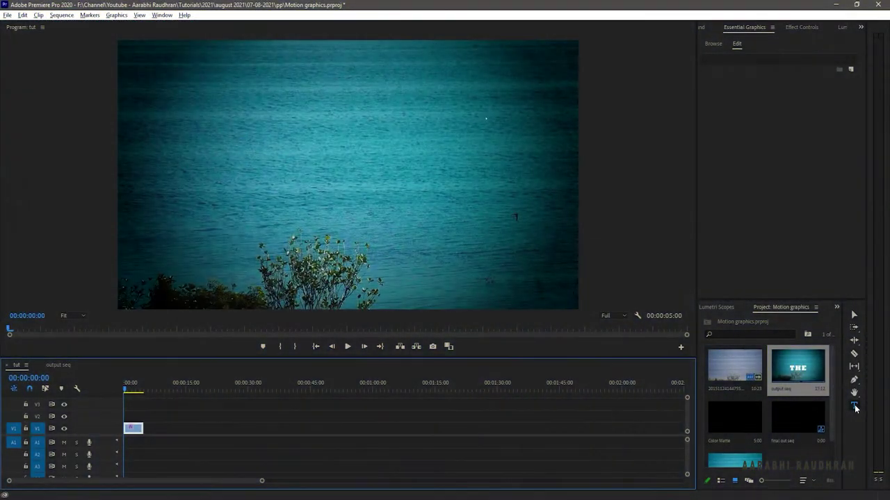
Step: Type a THE LAKE title over the lake footage in the Program monitor
left_click(854, 406)
left_click(296, 138)
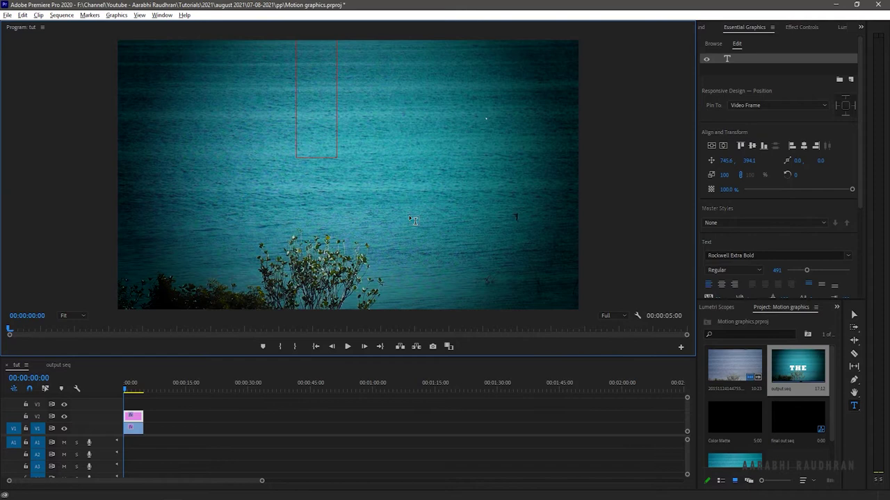
type("THELAKE")
left_click_drag(806, 270, 794, 269)
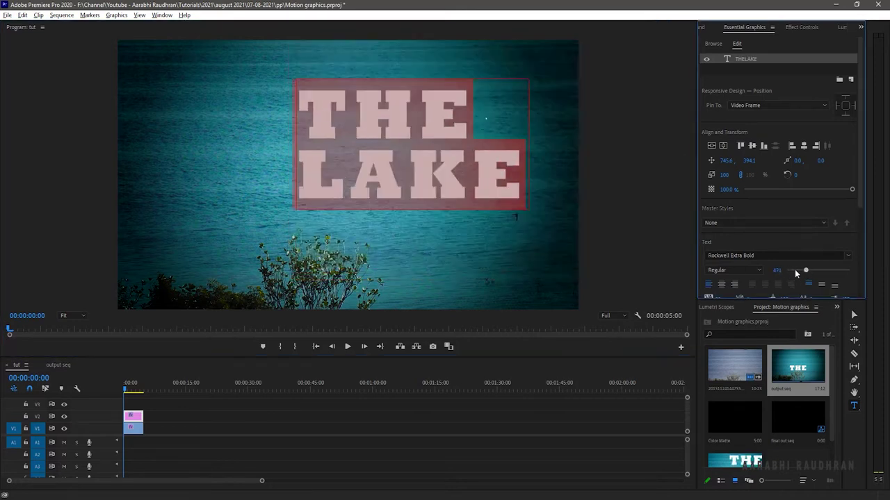
Step: Centre-align the title in the frame and enlarge it to nearly fill the footage
left_click(723, 284)
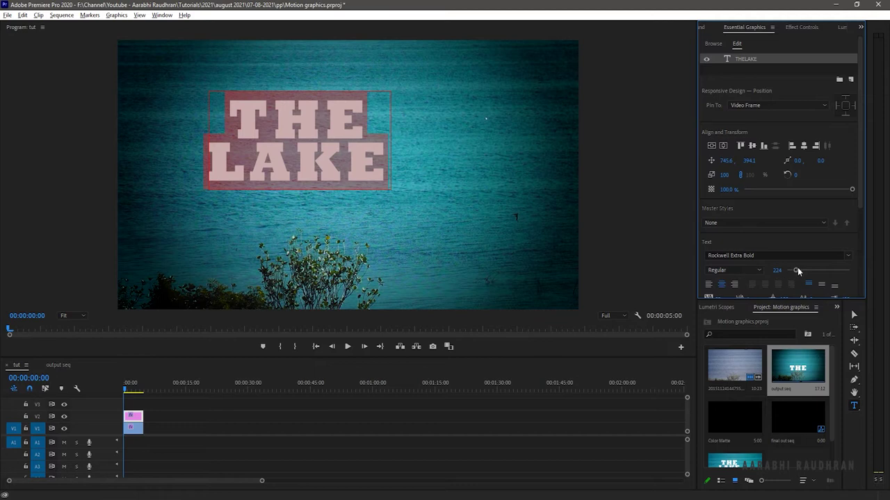
left_click(711, 145)
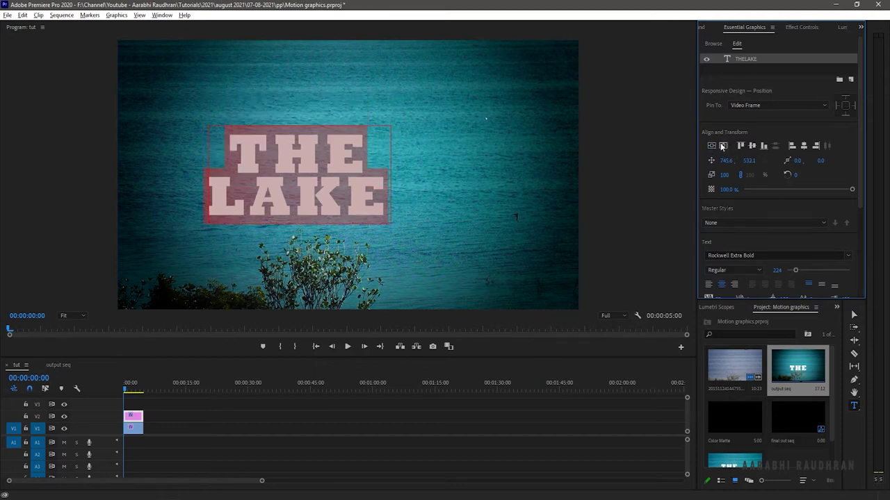
left_click(723, 146)
left_click_drag(797, 271, 807, 271)
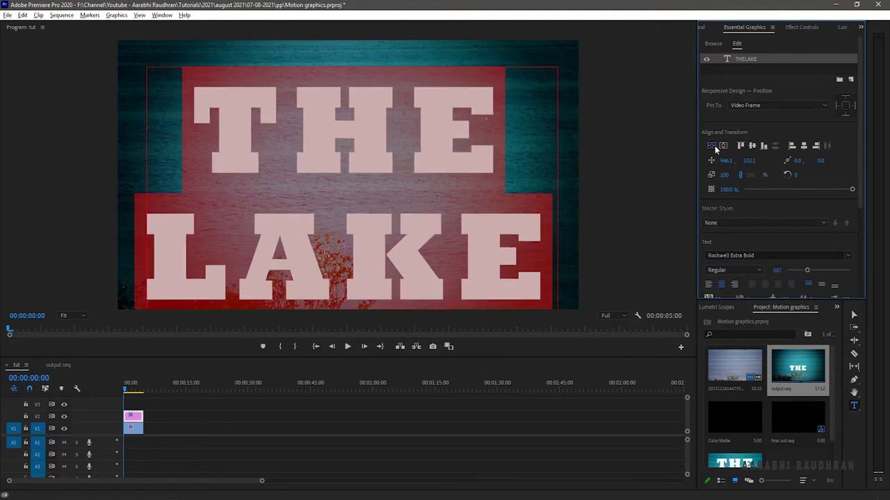
Step: Apply Track Matte Key to the V1 lake clip with Matte set to Video 2, then play it back
key("shift+7")
left_click(752, 321)
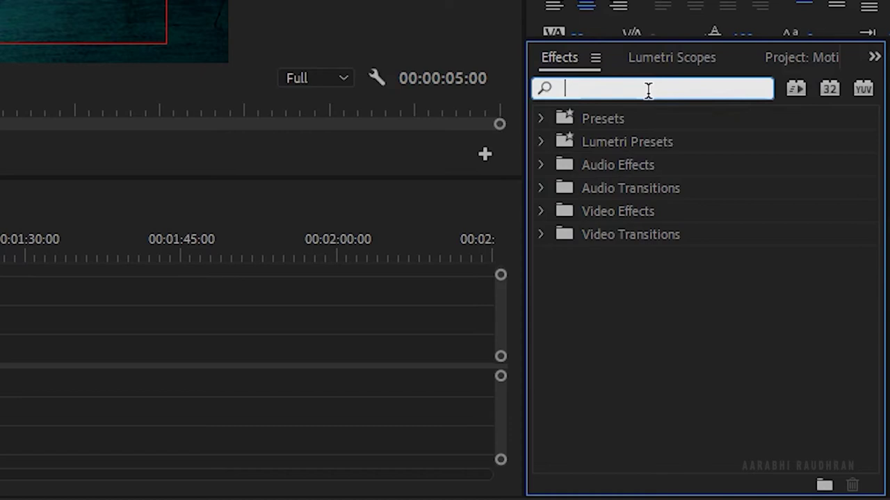
type("track")
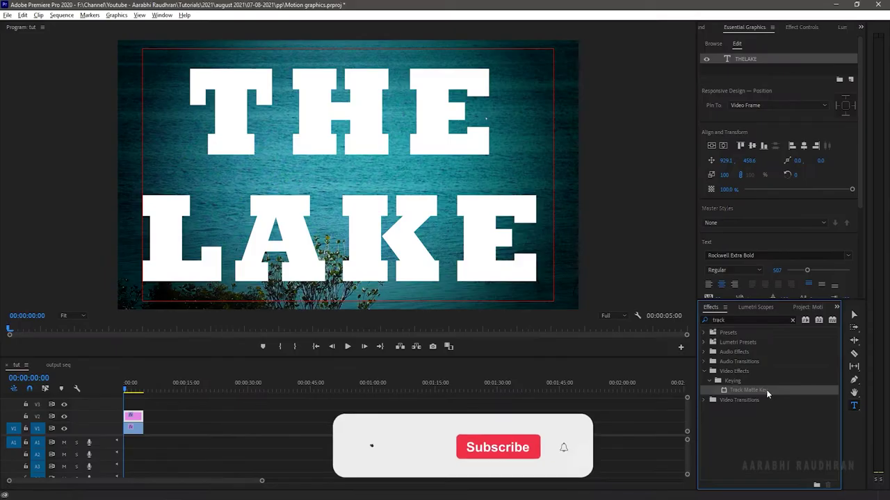
left_click_drag(765, 390, 278, 438)
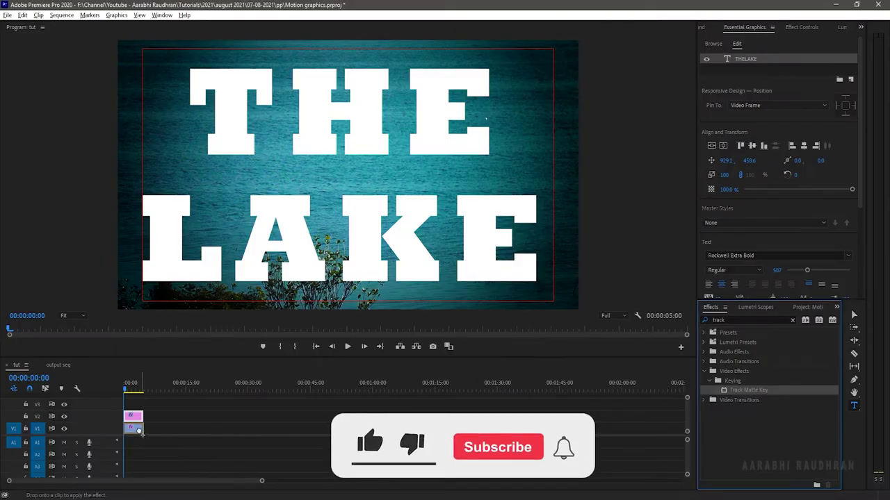
left_click_drag(139, 431, 135, 429)
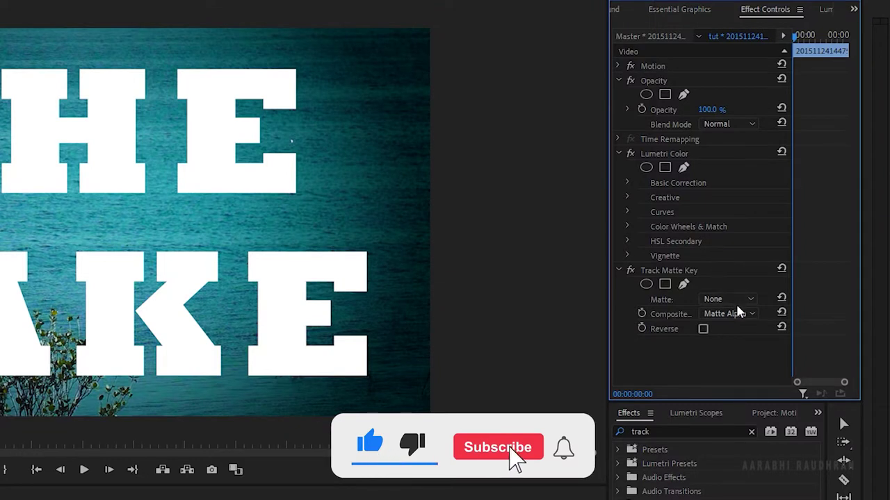
left_click(737, 306)
left_click(739, 345)
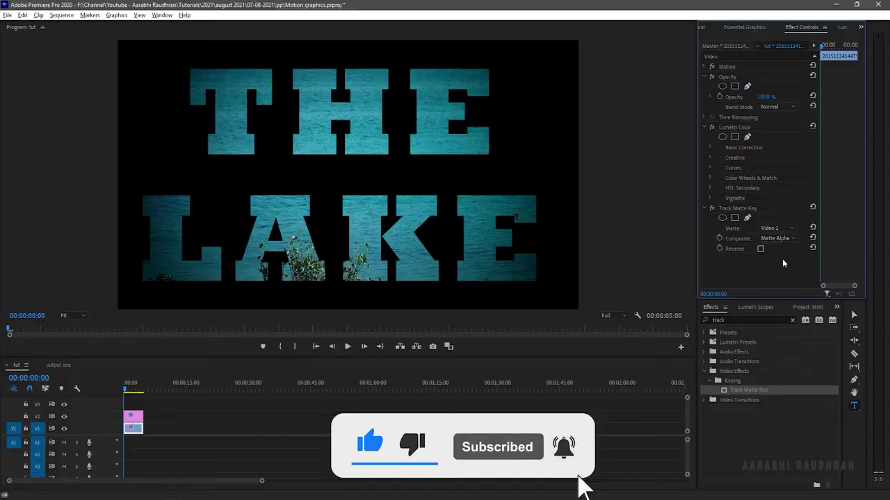
left_click(111, 391)
key("space")
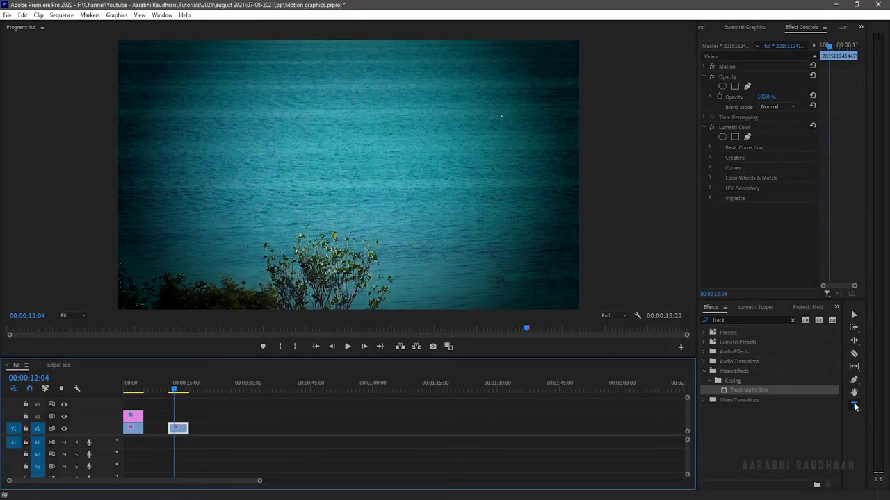
Step: Create a new two-line THE LAKE title in a text box over the footage
left_click(854, 406)
left_click_drag(263, 166, 305, 40)
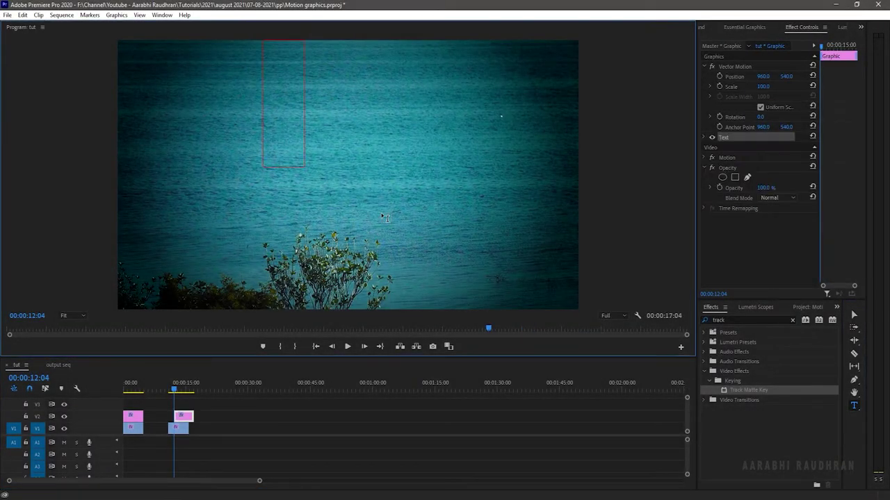
type("THE")
key("Return")
type("LAK")
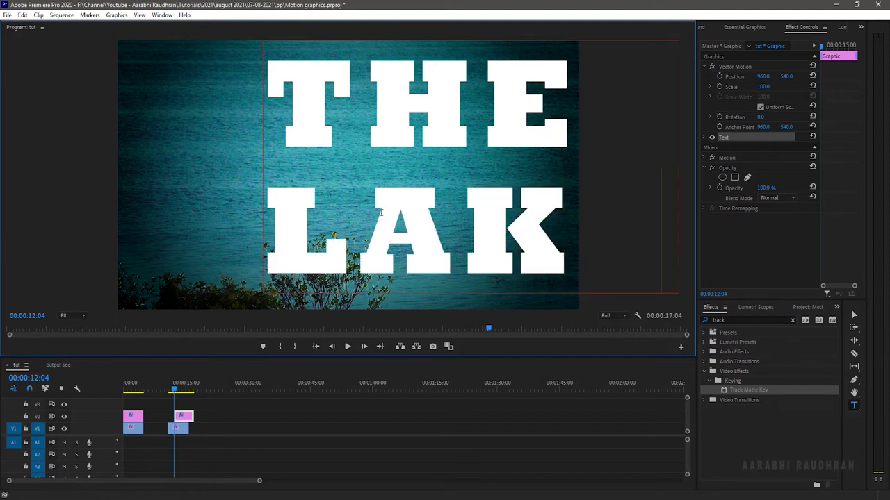
key("ctrl+a")
Step: Centre-align the title text, reduce its font size, and centre it in the frame
left_click(745, 28)
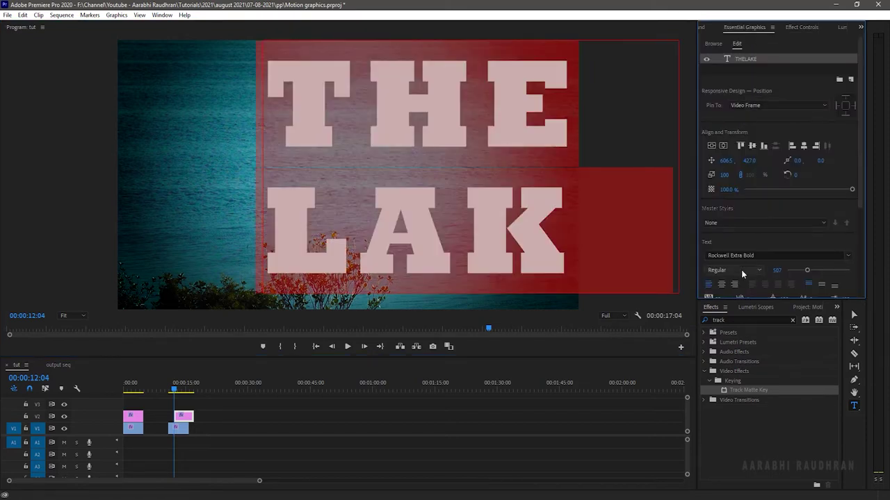
left_click(721, 284)
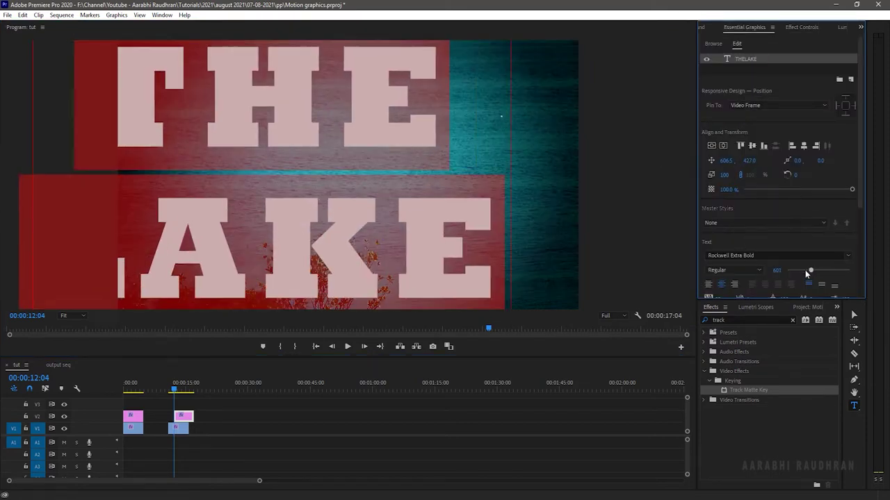
left_click_drag(807, 270, 796, 271)
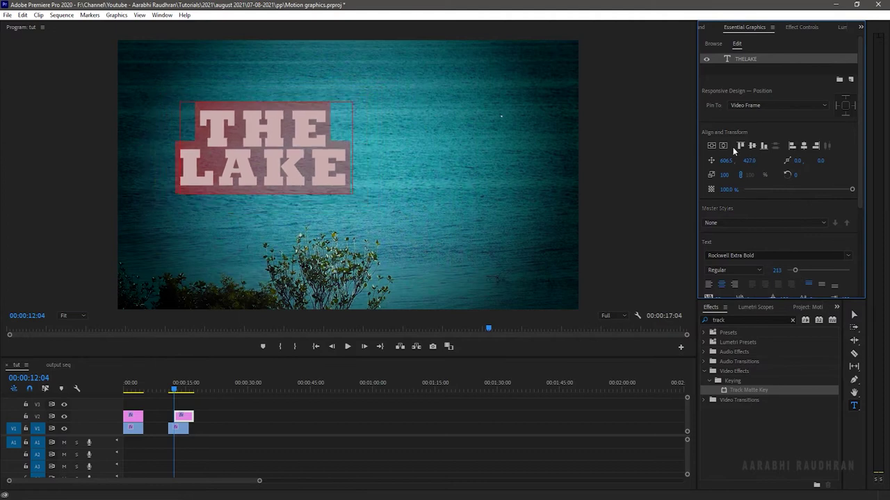
left_click(711, 145)
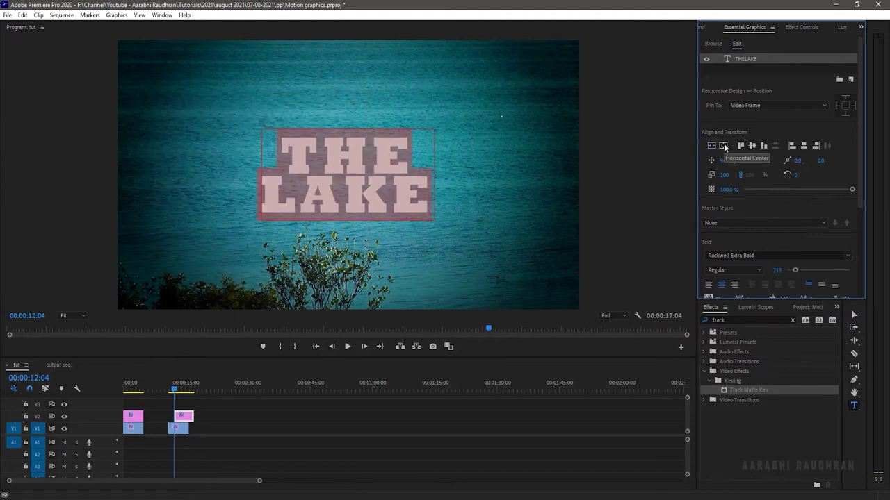
Step: Line the new title clip up on V2 above the second lake clip
left_click(277, 423)
left_click_drag(182, 421, 177, 421)
left_click(179, 391)
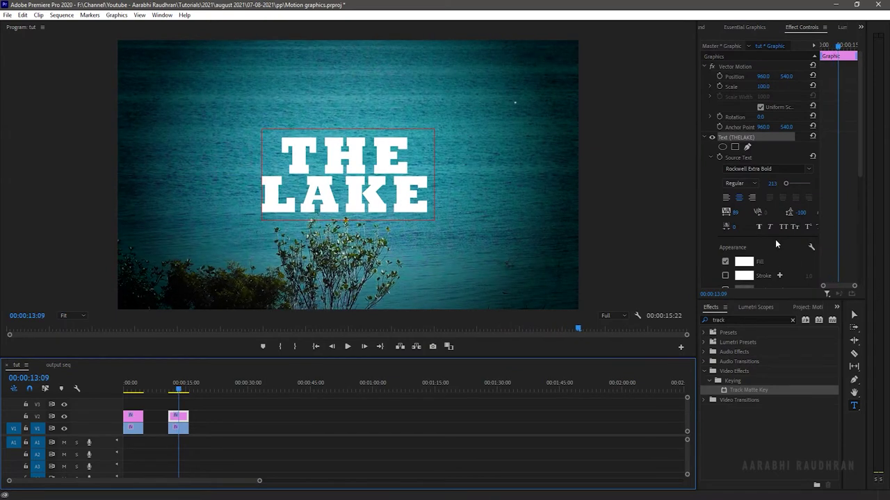
Step: Keyframe the title's opacity from 0% at 00:00:11:04 up to full, then preview the fade
scroll(772, 238, "down", 4)
scroll(773, 237, "down", 6)
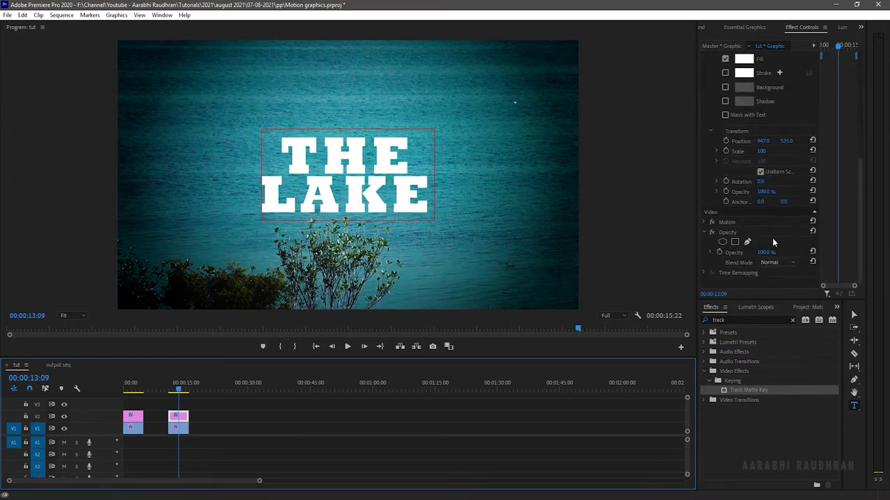
left_click(728, 196)
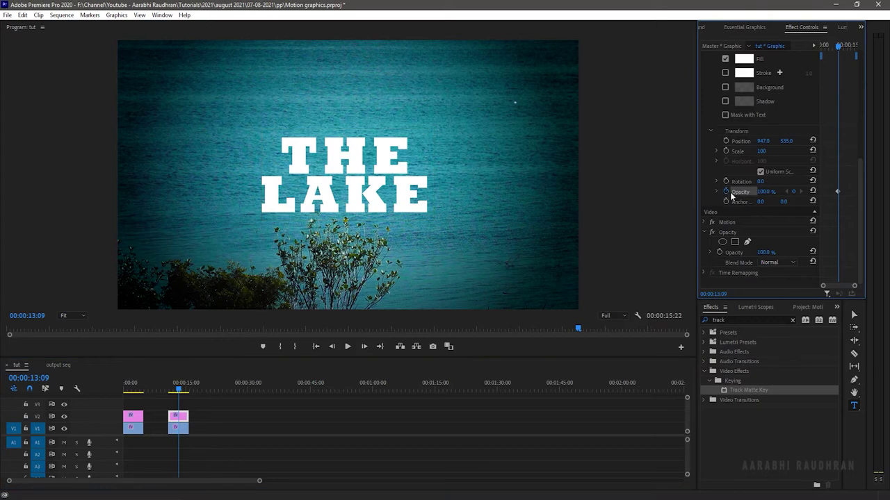
left_click_drag(179, 391, 168, 392)
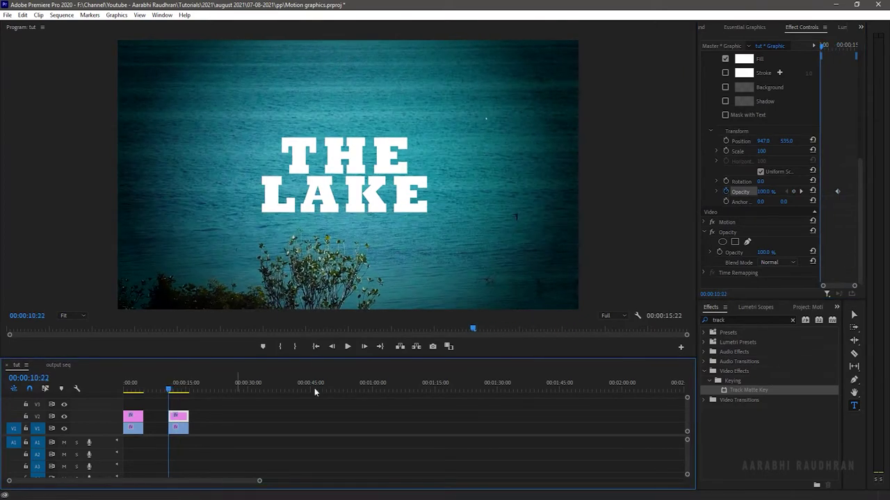
left_click_drag(765, 191, 723, 191)
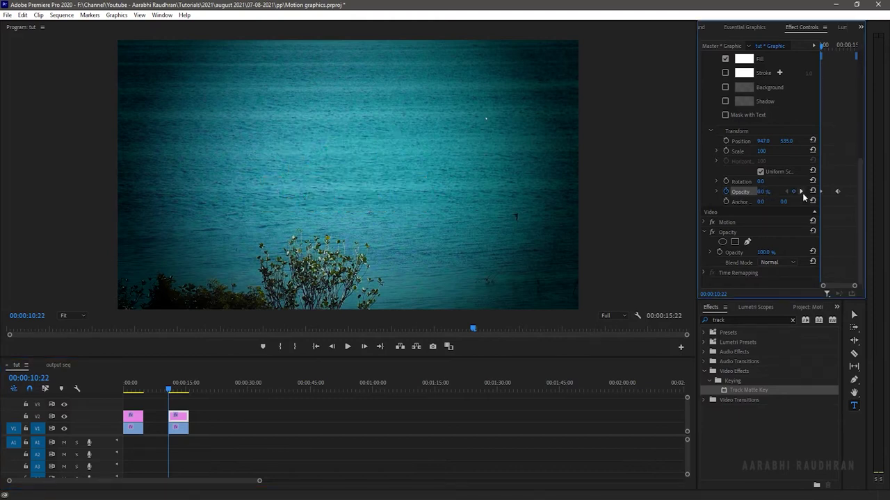
key("space")
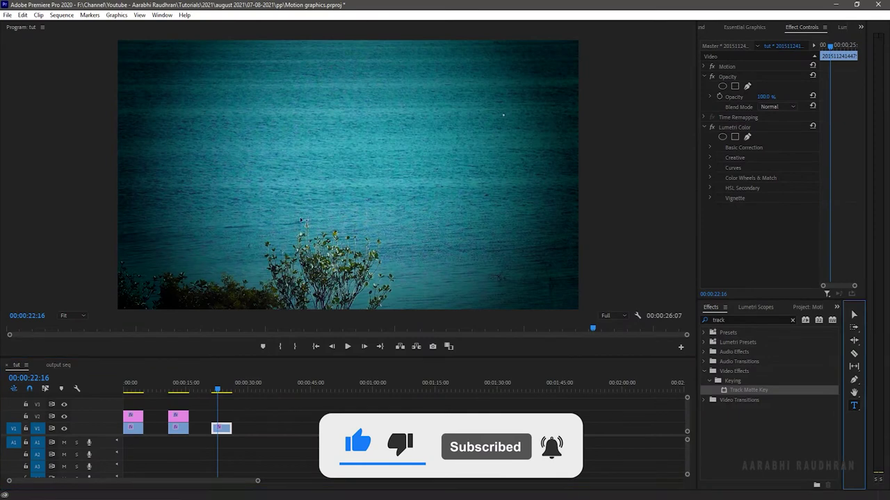
Step: Type a new two-line THE LAKE title over the third lake clip
left_click(268, 164)
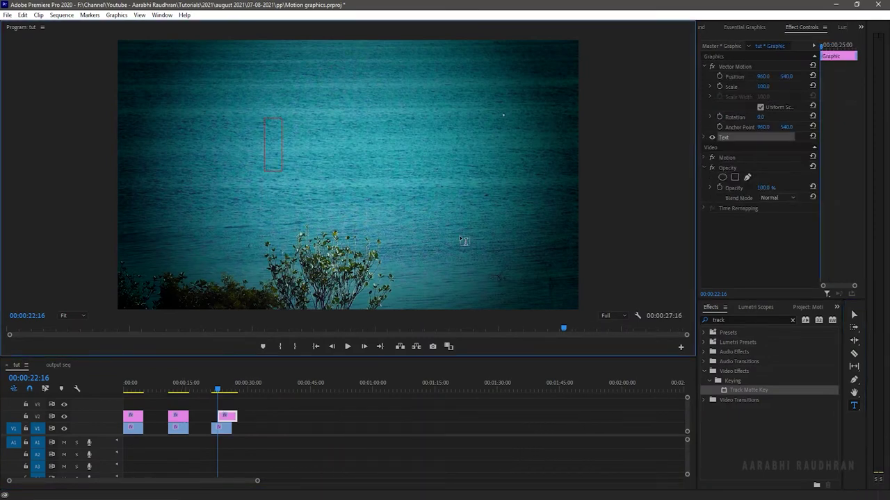
type("THE")
key("Return")
type("LAKE")
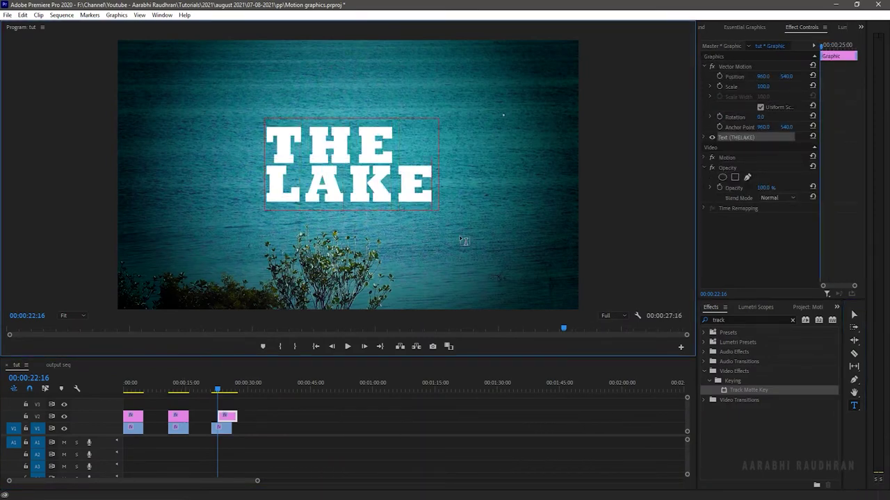
key("ctrl+a")
Step: Centre-align the title lines and centre the title vertically and horizontally in the frame
left_click(745, 27)
left_click(722, 284)
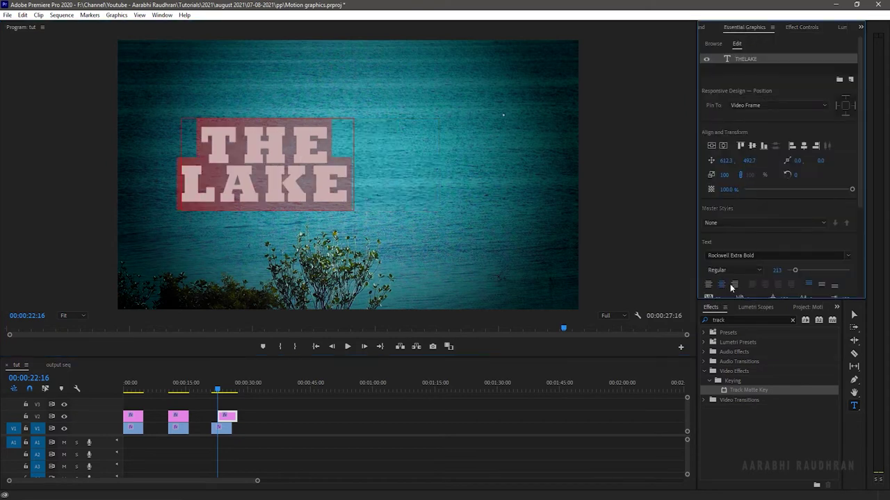
left_click(713, 146)
left_click(724, 146)
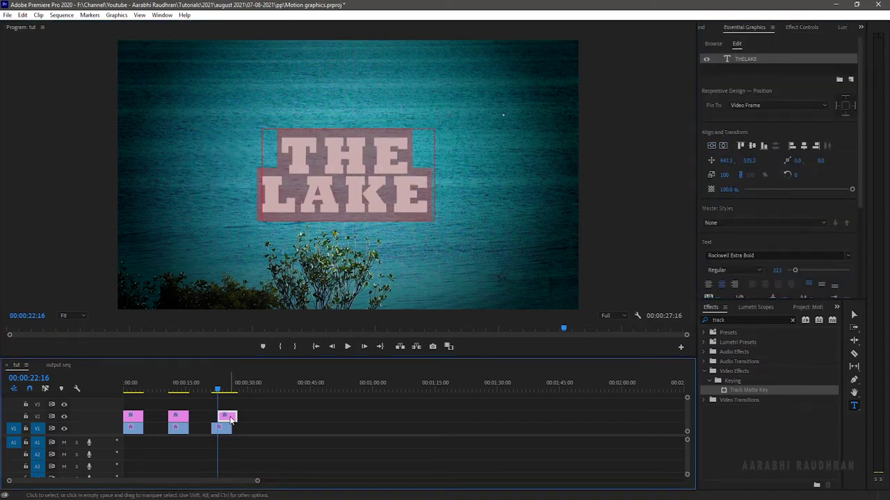
left_click(802, 27)
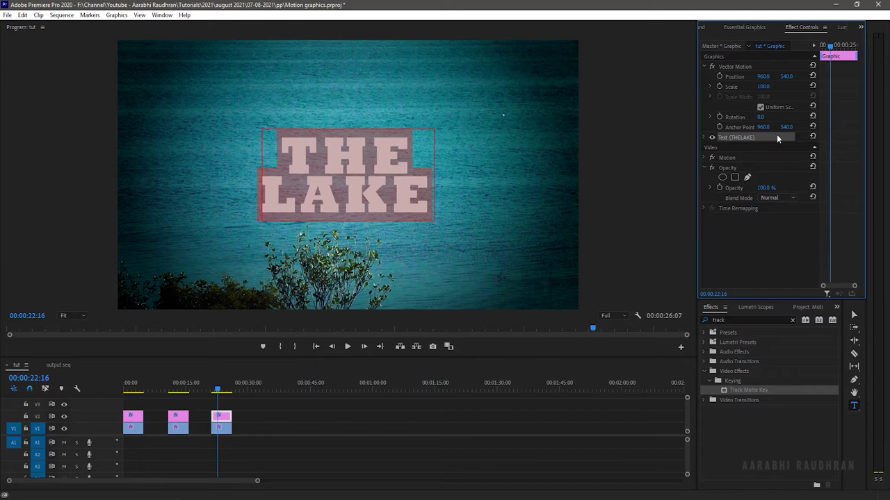
Step: Add a rectangular opacity mask, enlarge it over the whole title, and nudge it slightly upward
left_click(735, 178)
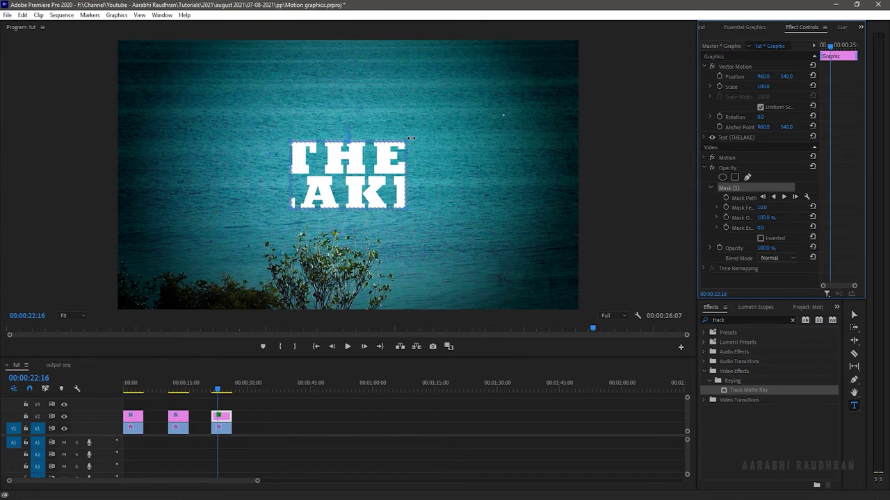
left_click_drag(411, 136, 430, 117)
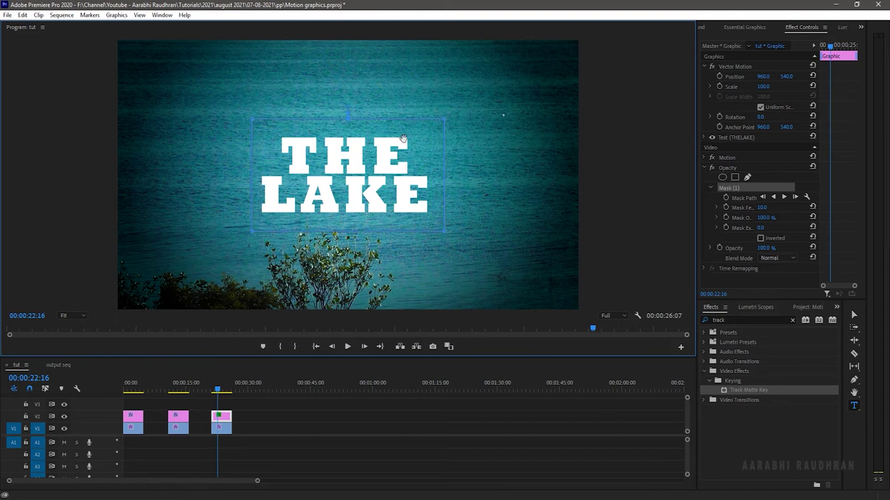
left_click_drag(367, 171, 367, 163)
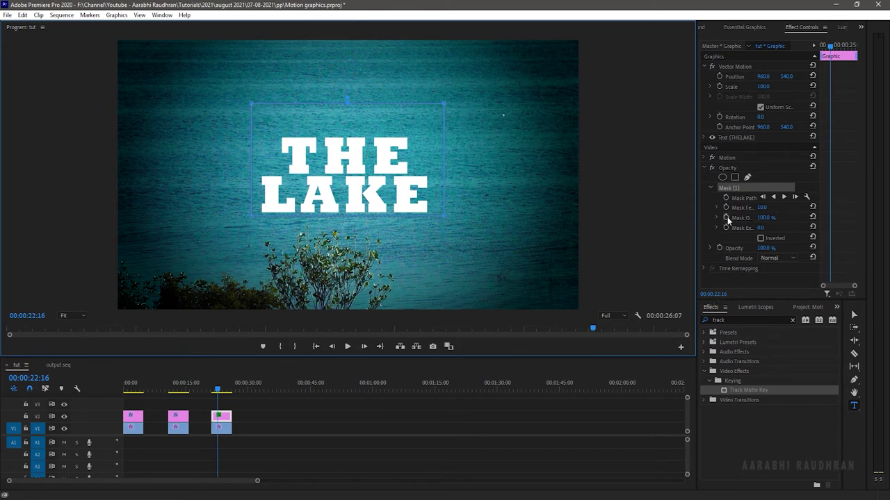
Step: Set a Position keyframe for the title's resting spot one second later in the clip
left_click(704, 137)
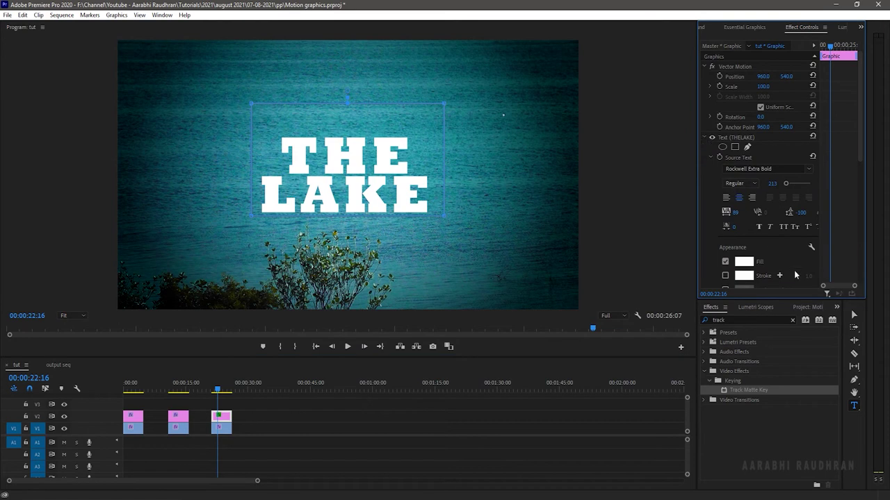
scroll(786, 251, "down", 1)
scroll(782, 246, "down", 2)
scroll(782, 246, "down", 2)
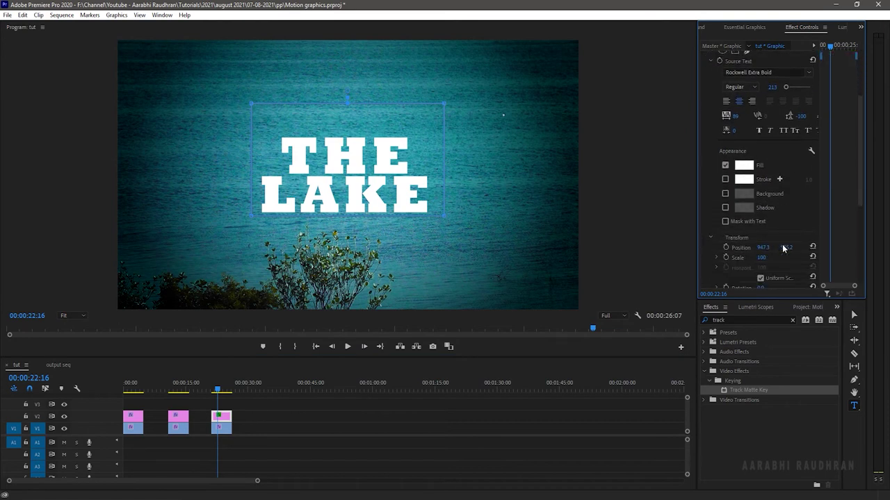
scroll(782, 244, "down", 2)
scroll(782, 249, "down", 1)
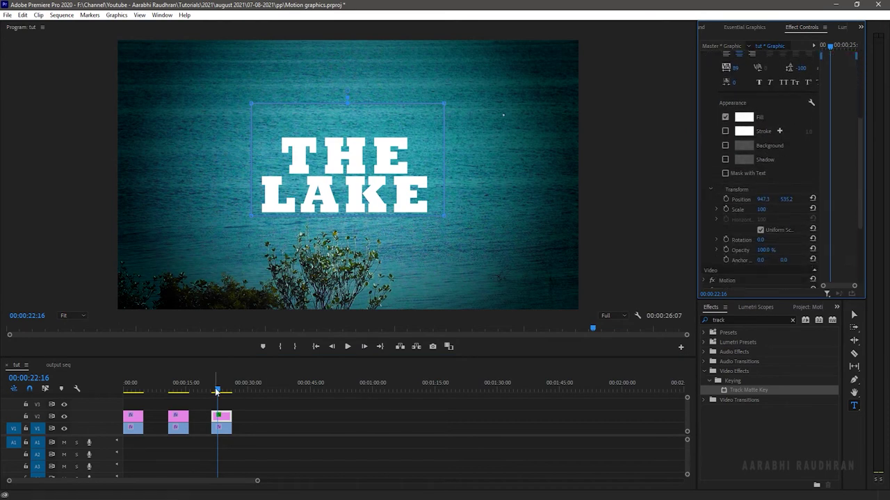
left_click_drag(219, 392, 222, 391)
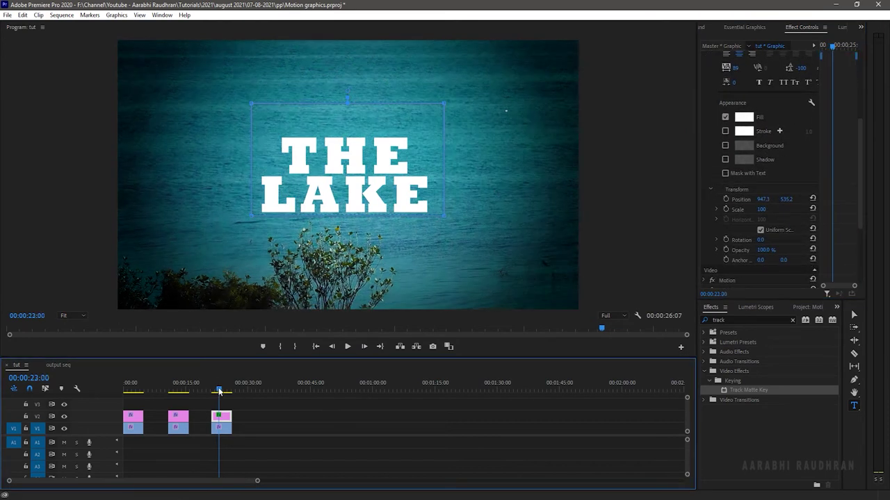
left_click(726, 199)
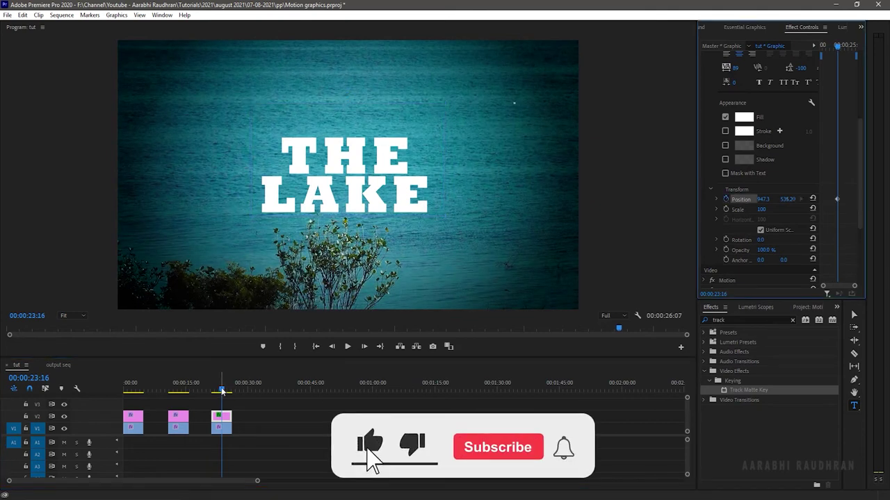
Step: At an earlier time, push Position Y down below the mask, then preview the rise
left_click_drag(222, 392, 213, 391)
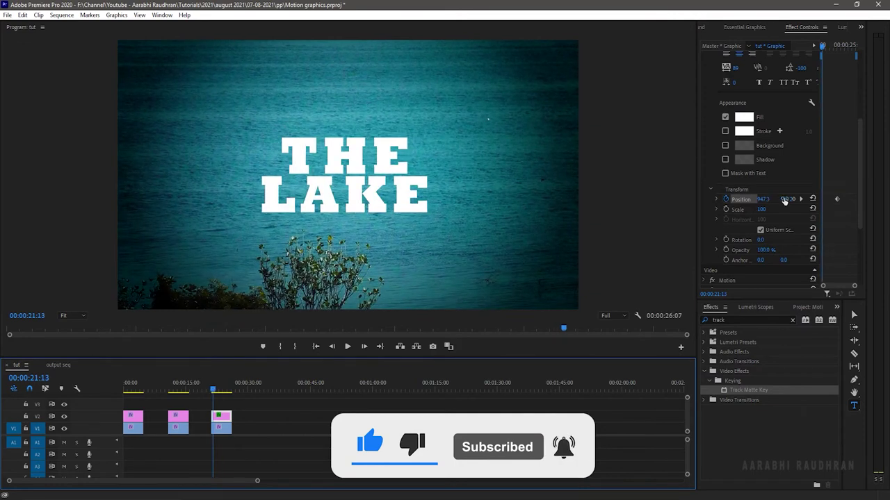
left_click_drag(784, 200, 813, 200)
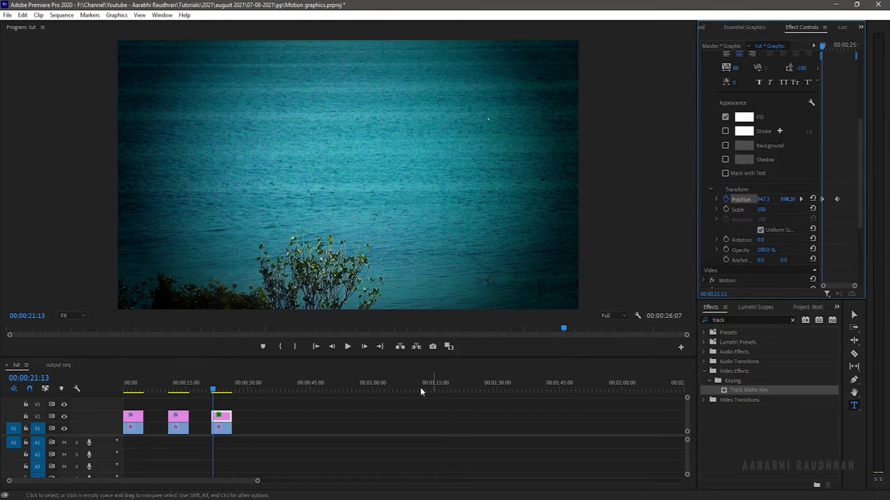
key("space")
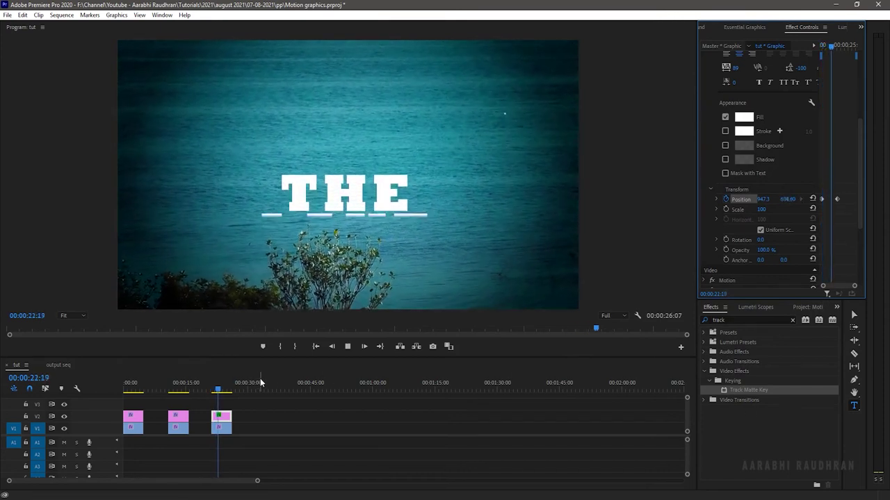
left_click(223, 387)
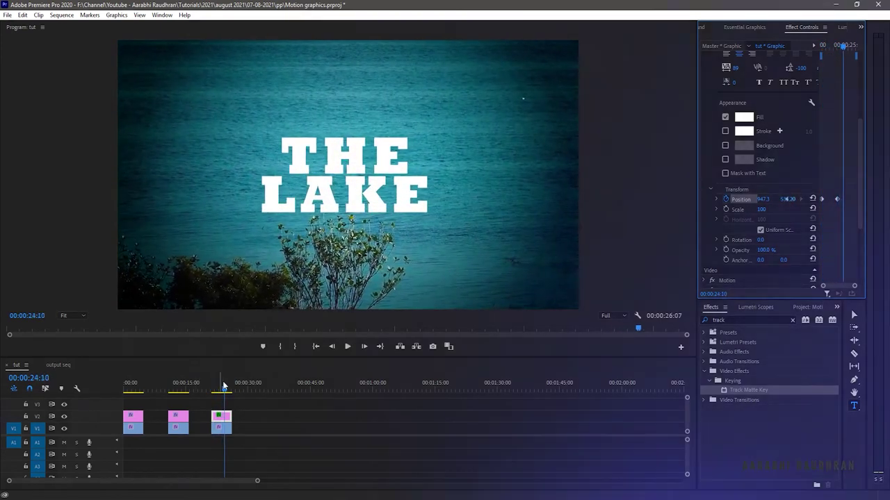